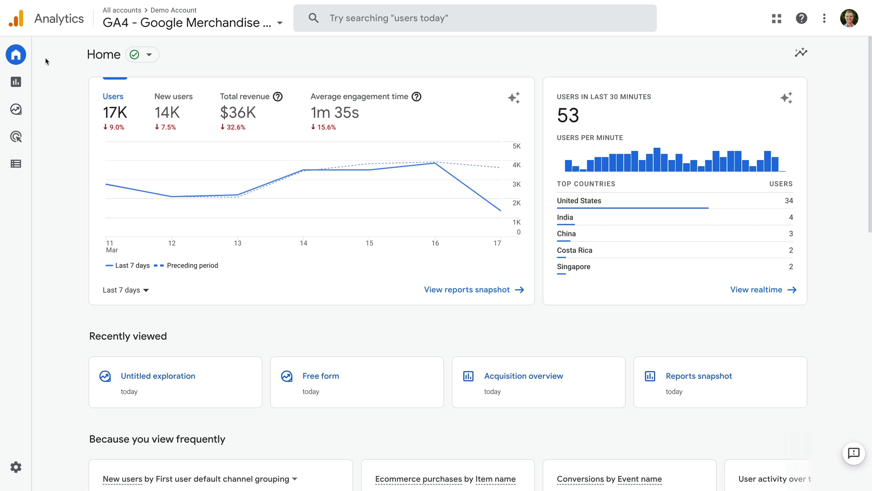
- Open the account and property picker from the property name at the top
mouse_move(6, 61)
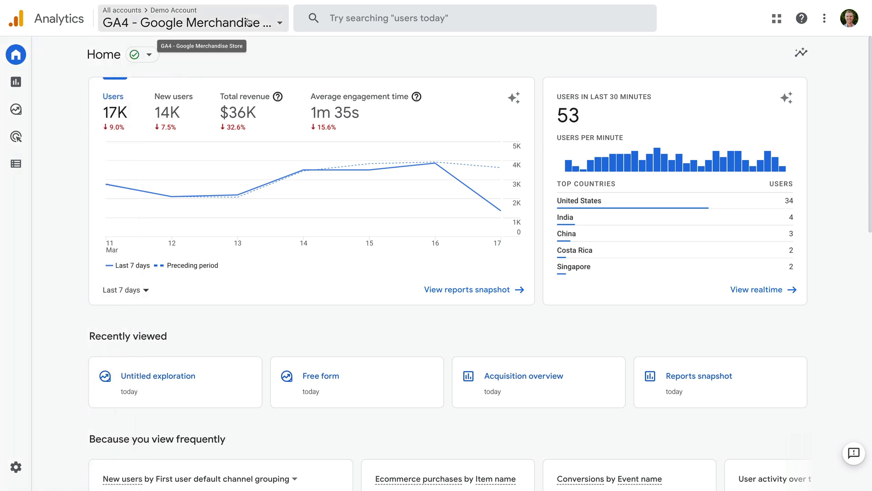
click(214, 26)
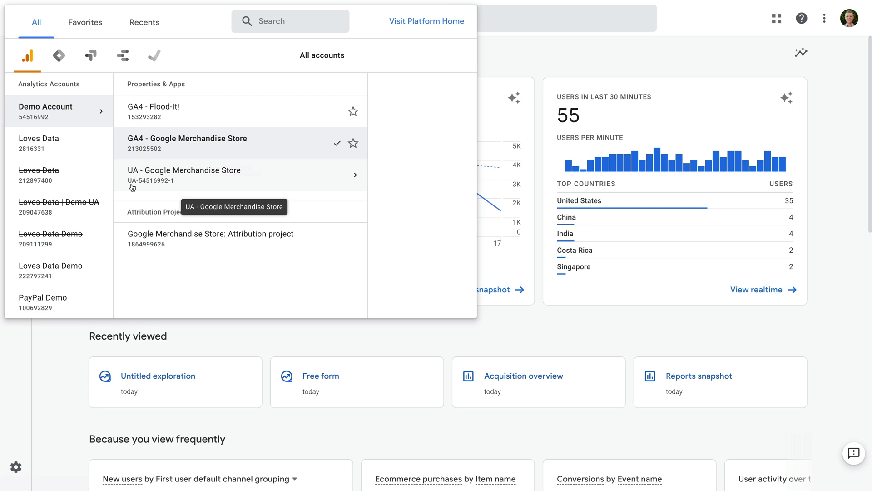
- Switch to UA - Google Merchandise Store and open its 1 Master View reports
click(205, 179)
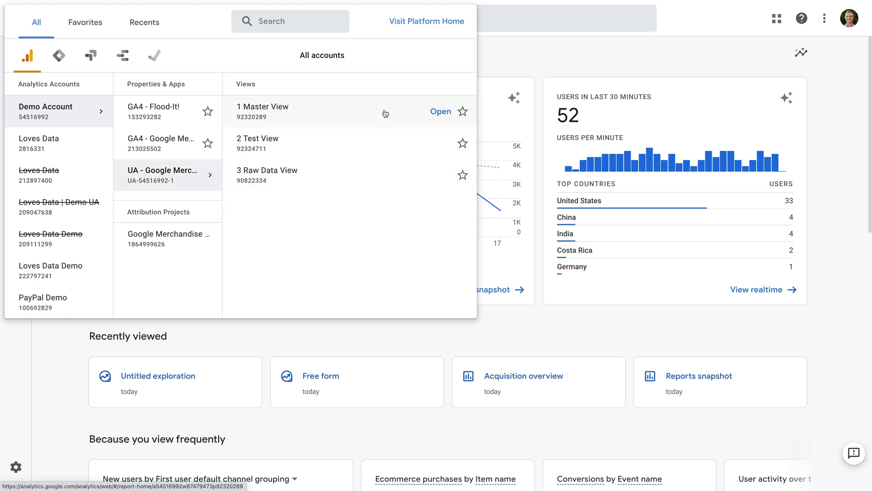
click(291, 117)
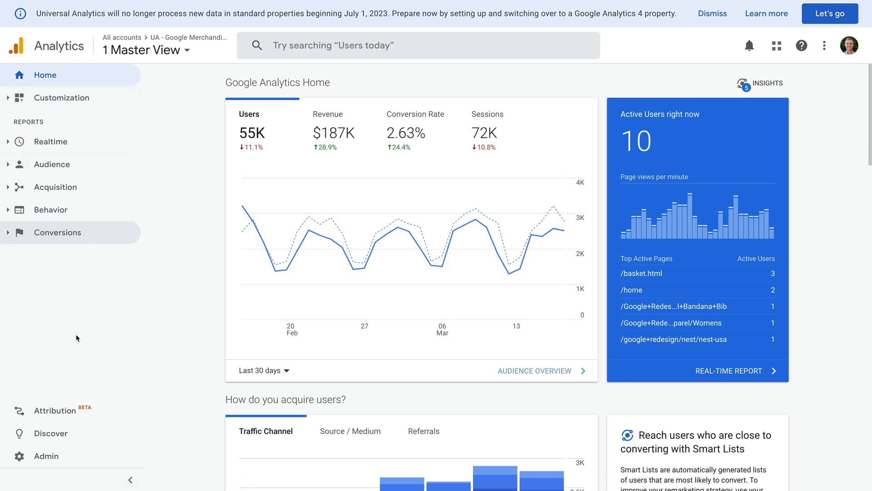
- Go to Admin and select the Loves Data | UA Demo property in the Property dropdown
click(47, 456)
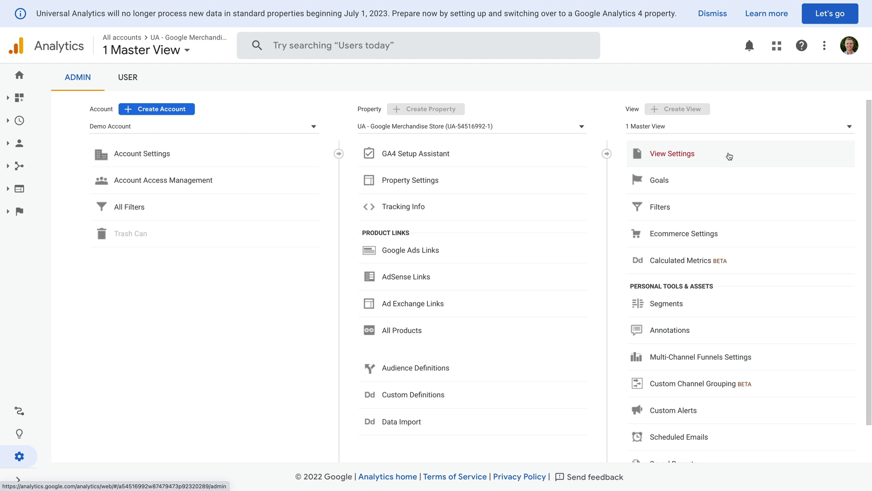
click(479, 131)
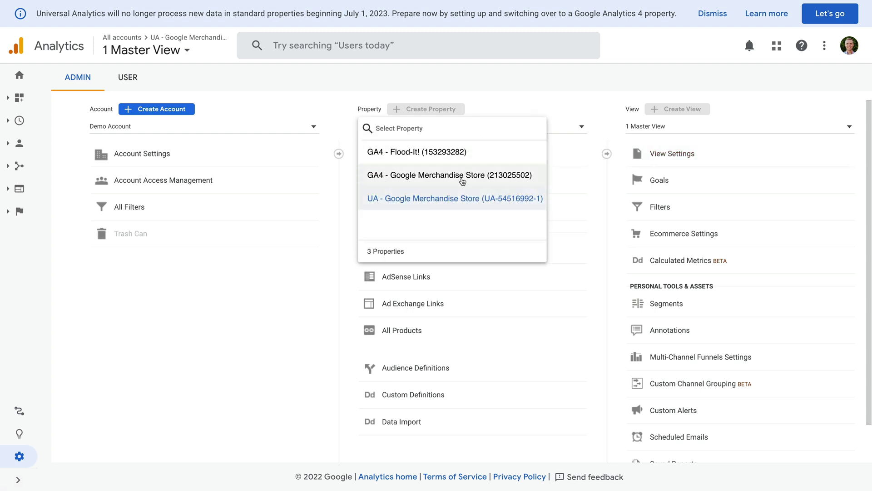
click(461, 176)
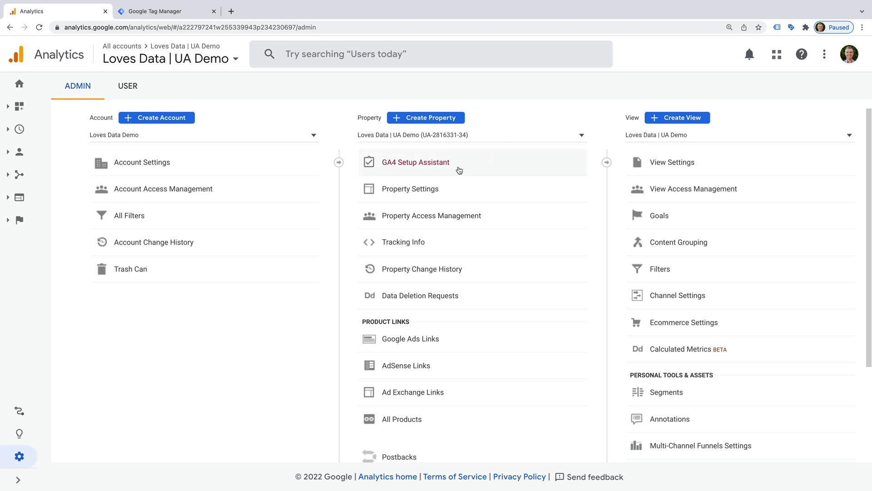
- Use GA4 Setup Assistant to create a new GA4 property with existing-tag data collection unchecked
click(461, 170)
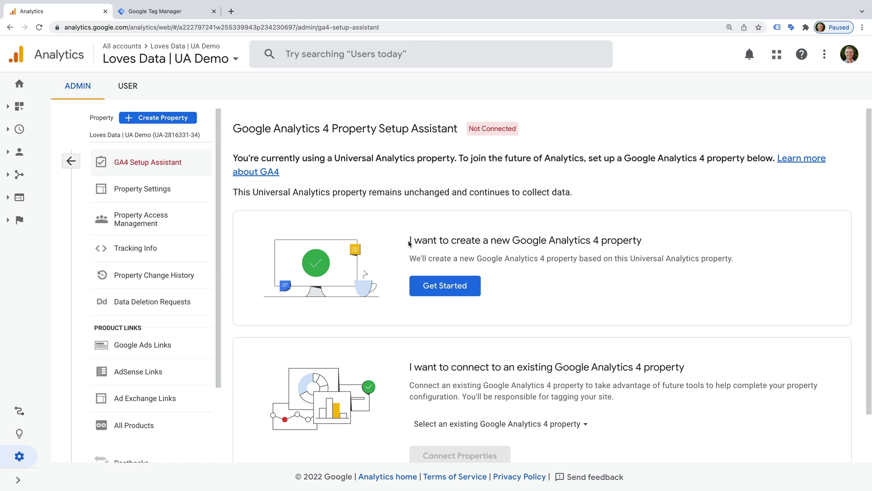
drag(409, 241, 645, 241)
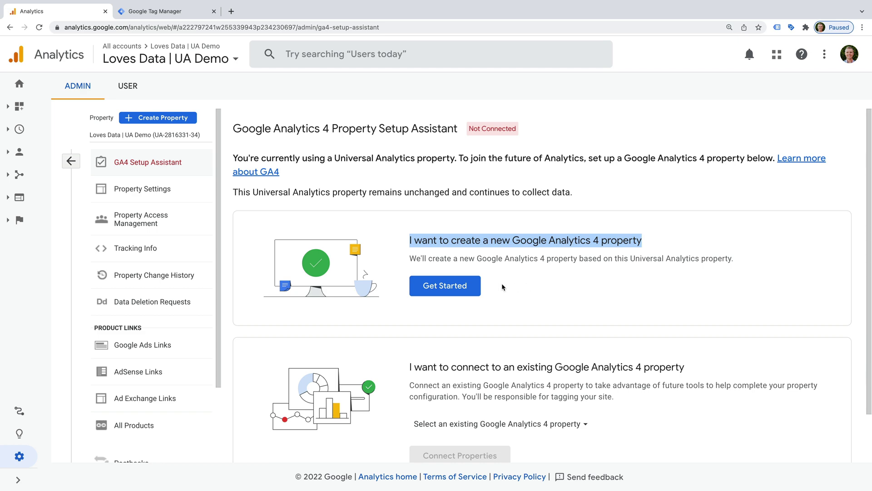
click(461, 285)
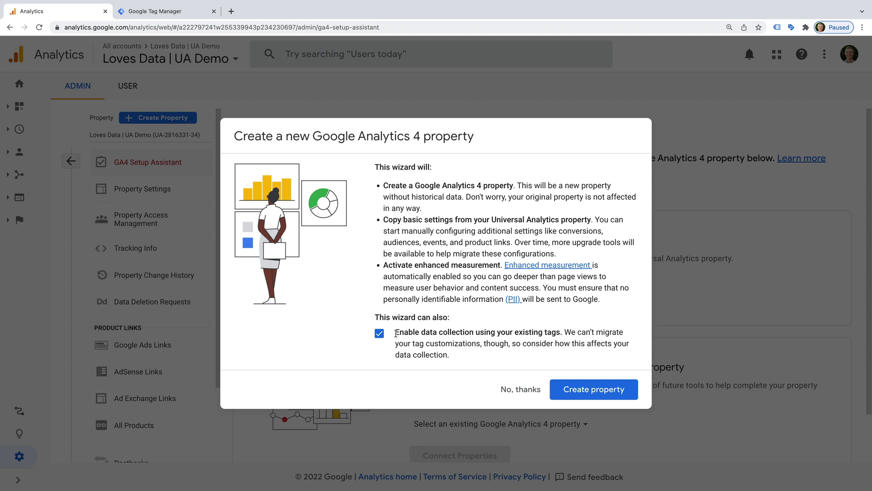
click(379, 335)
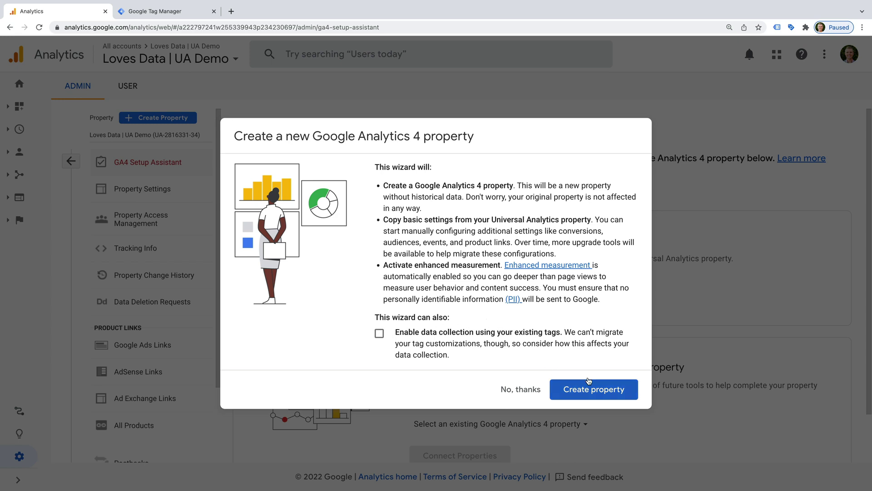
click(615, 389)
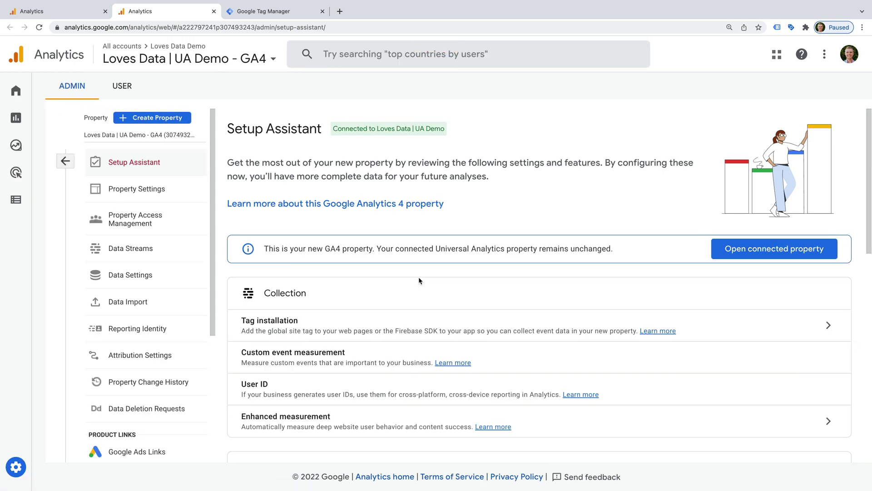
- Copy the web stream's Measurement ID from Tag installation, then switch to the Tag Manager tab
scroll(411, 326, down, 2)
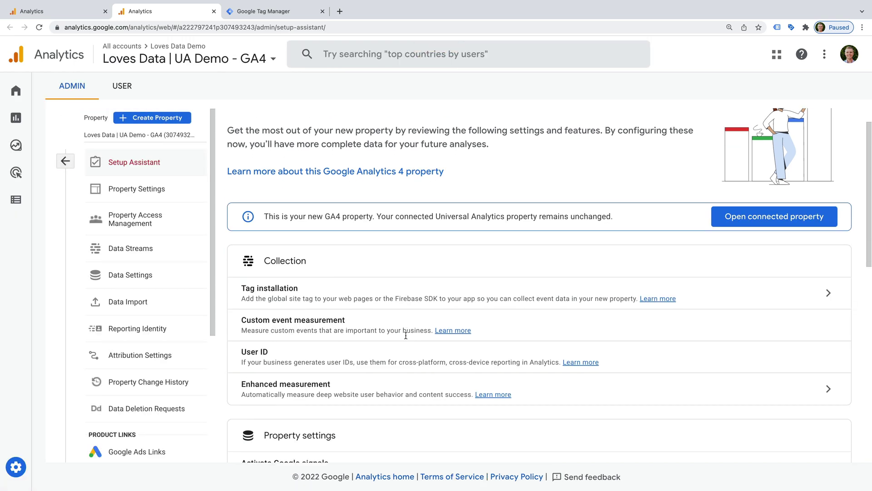
scroll(405, 335, down, 5)
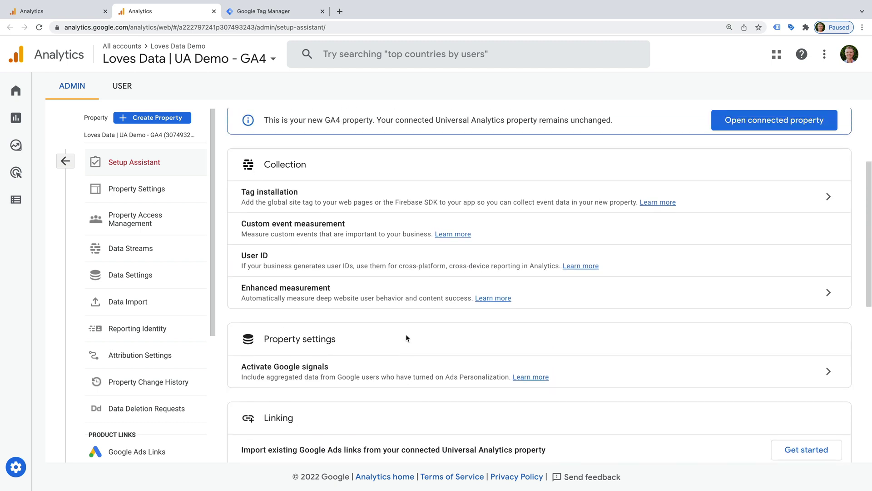
click(833, 201)
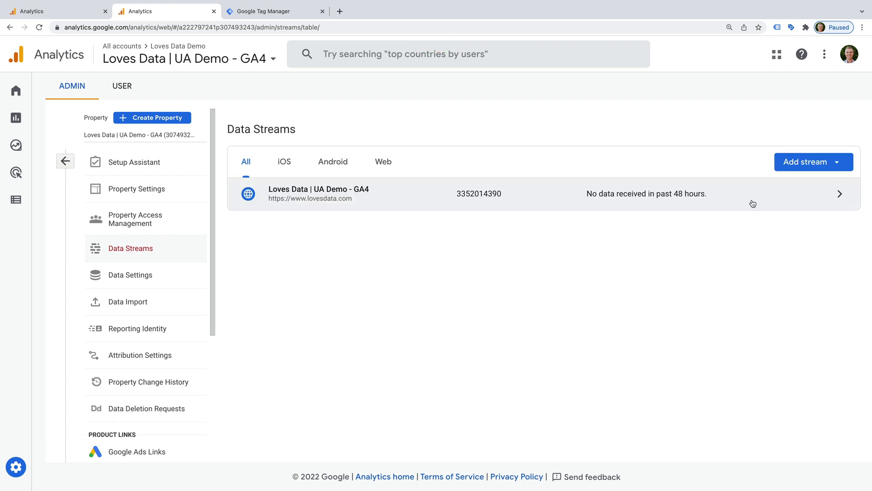
click(729, 196)
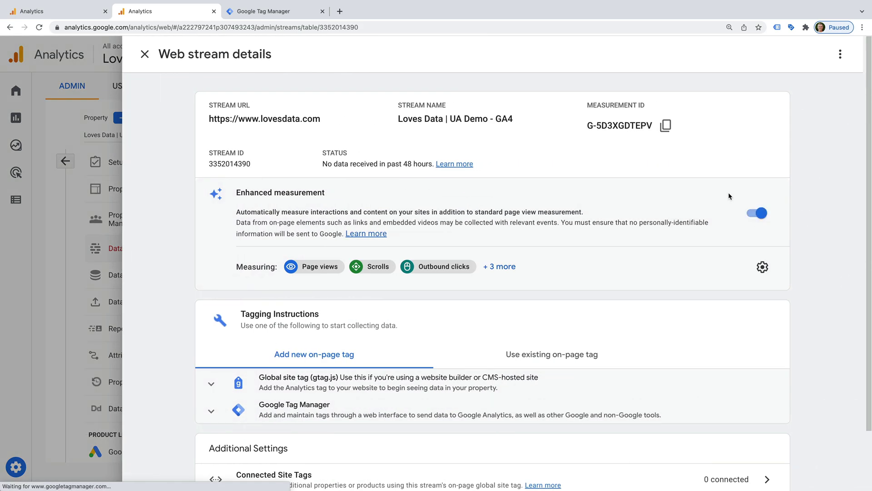
drag(587, 125, 653, 133)
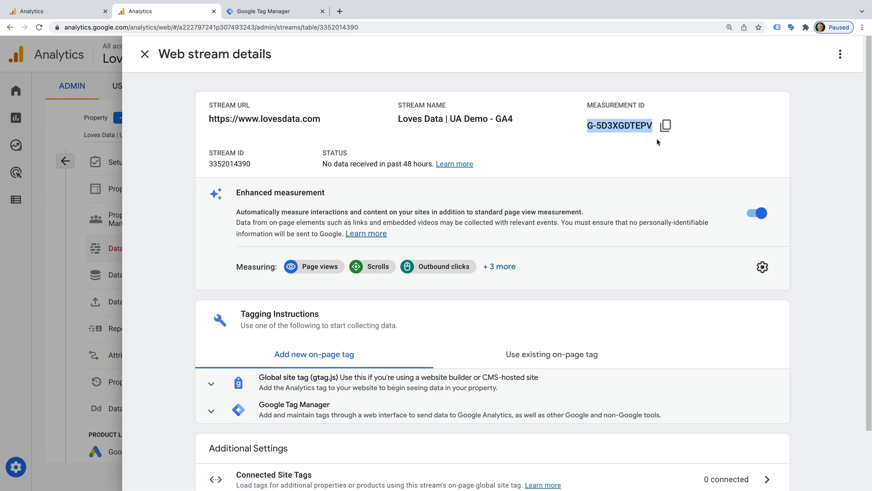
click(664, 128)
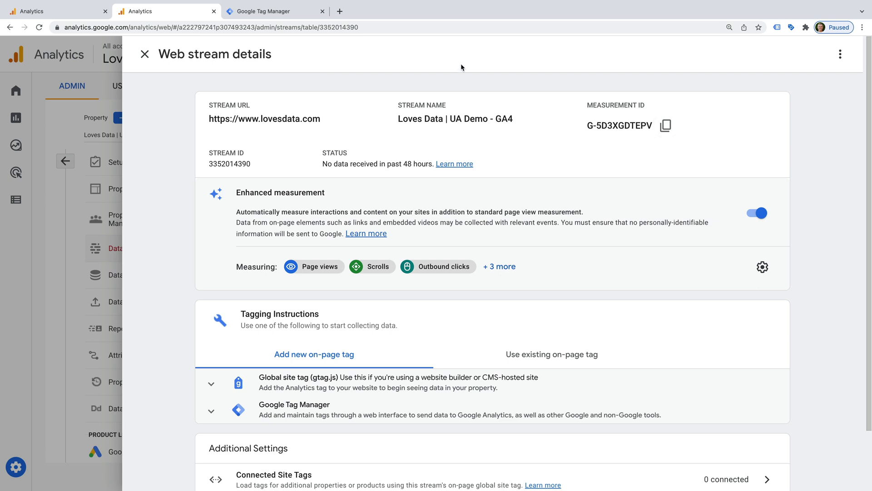
click(293, 17)
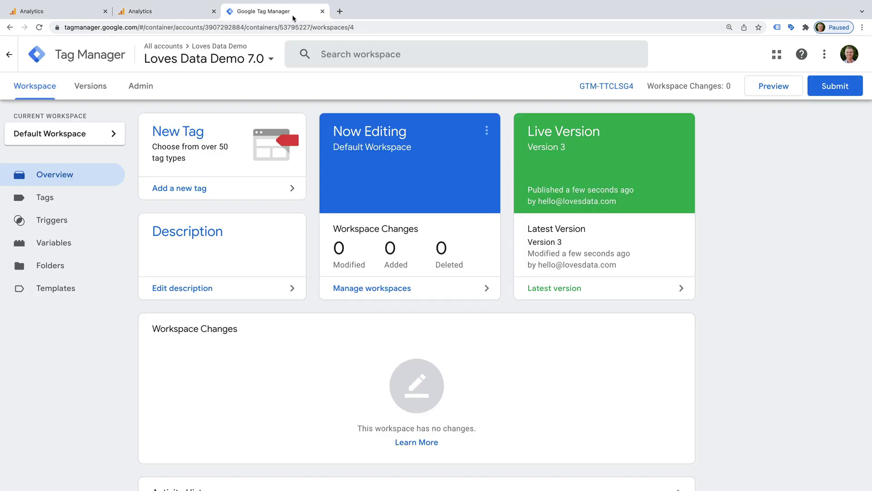
- Save a GA4 Configuration tag 'Google Analytics | GA4' with the pasted Measurement ID, firing on All Pages
click(201, 189)
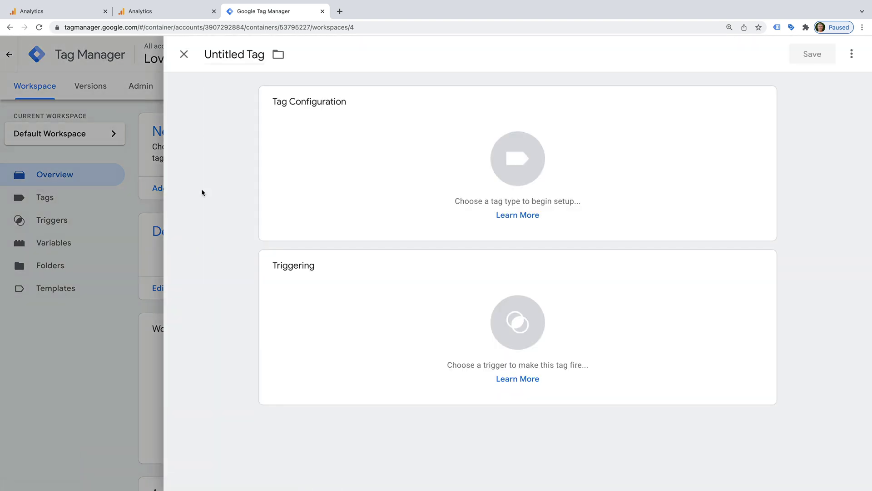
click(242, 47)
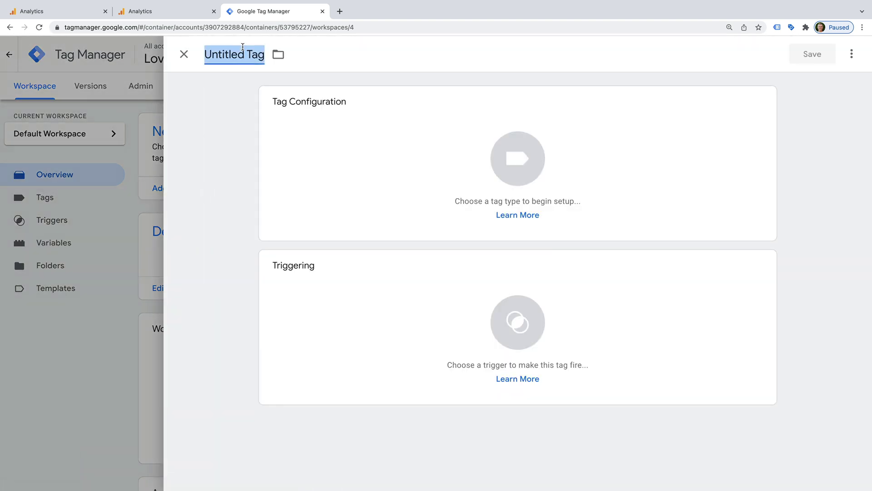
text(Google Analytics)
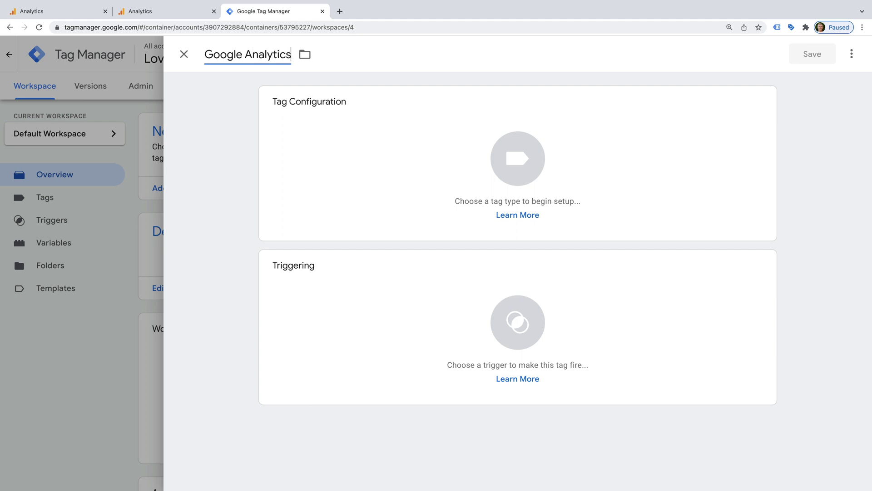
text( | GA4)
click(326, 132)
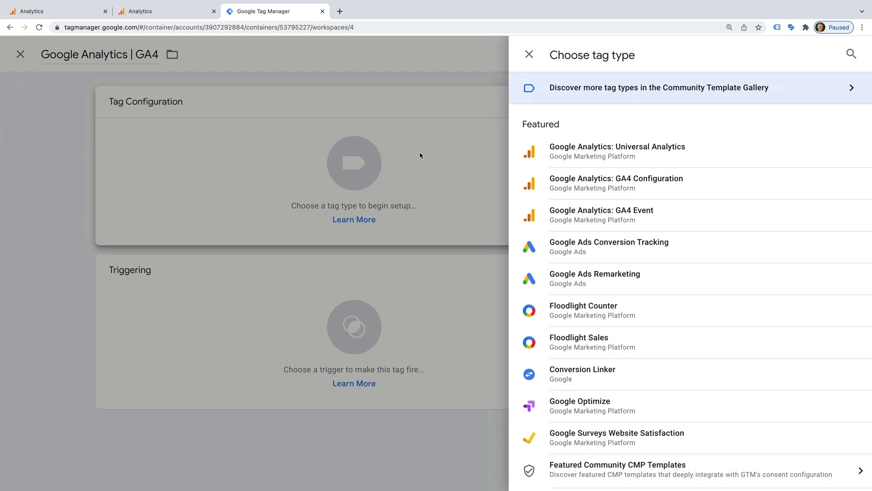
click(646, 186)
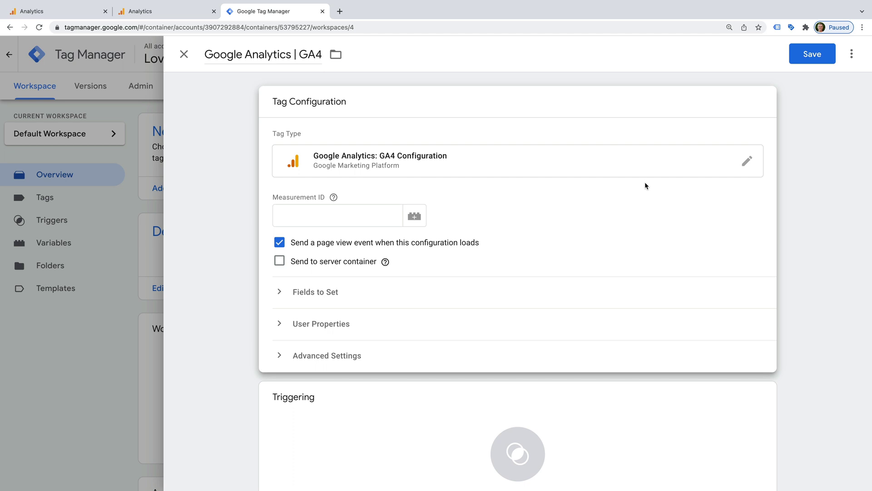
click(367, 215)
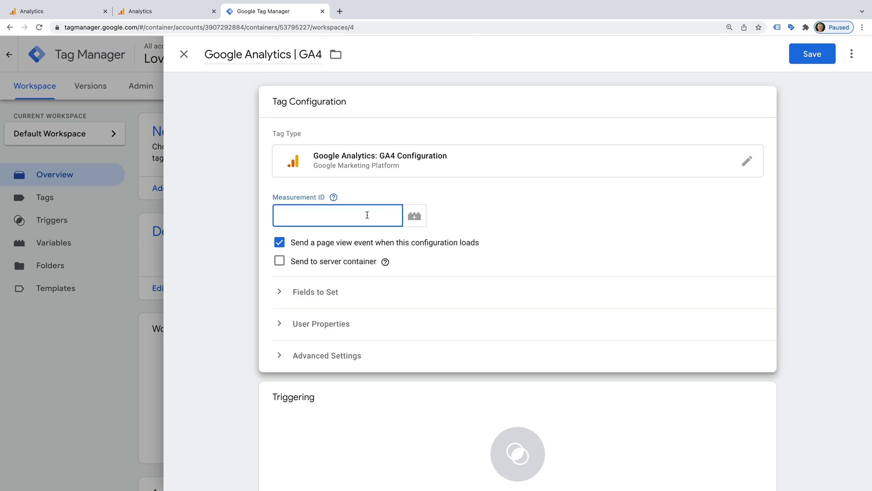
key(ctrl+v)
click(374, 400)
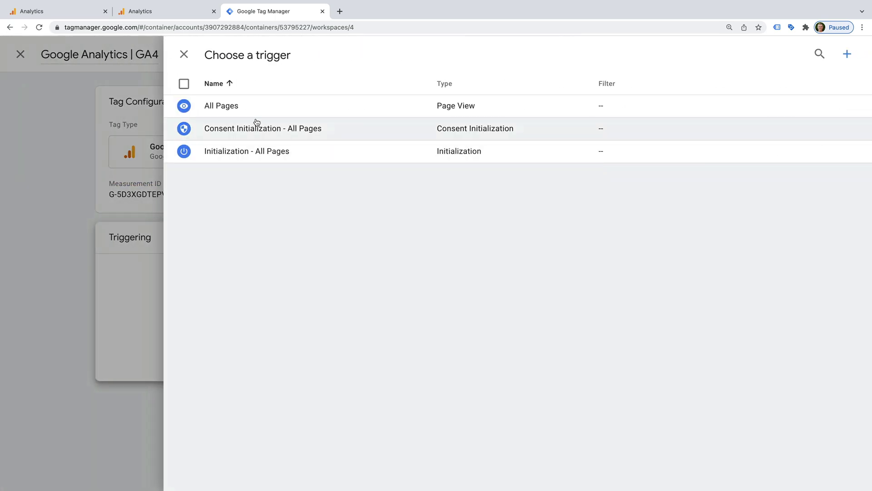
click(254, 109)
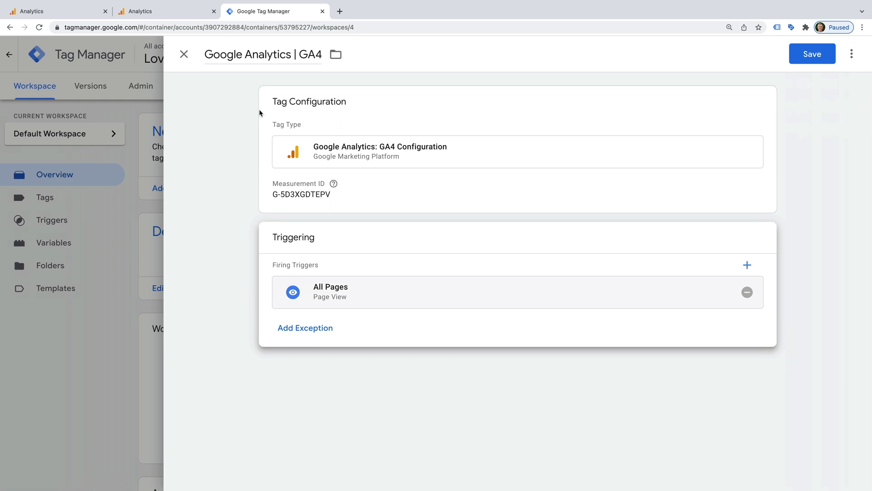
click(795, 54)
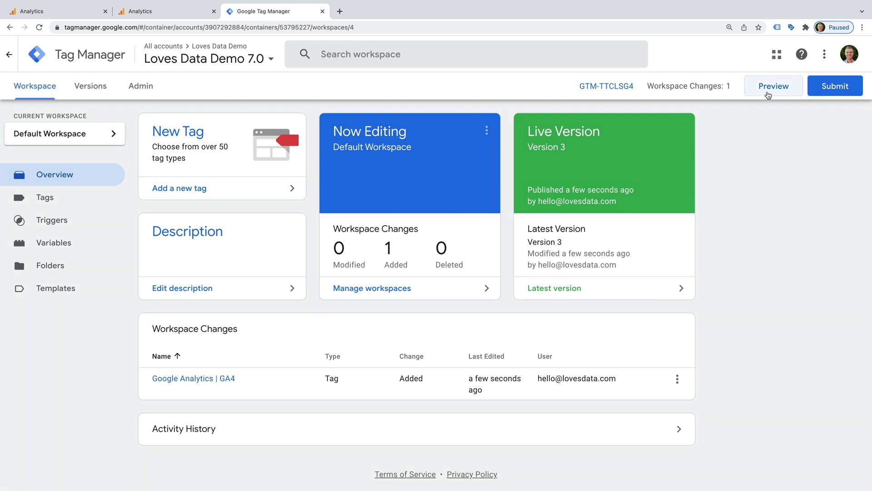
- Submit the workspace changes and publish them as version 'Added GA4'
click(826, 90)
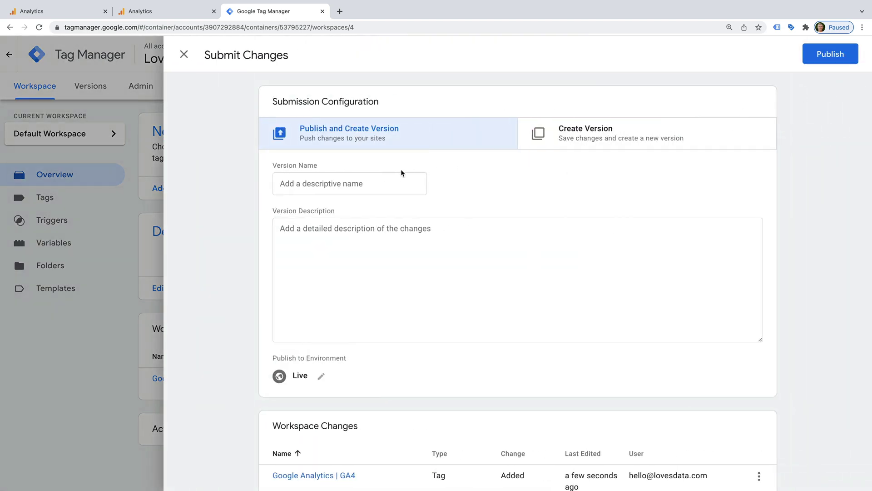
click(377, 183)
text(Added GA4)
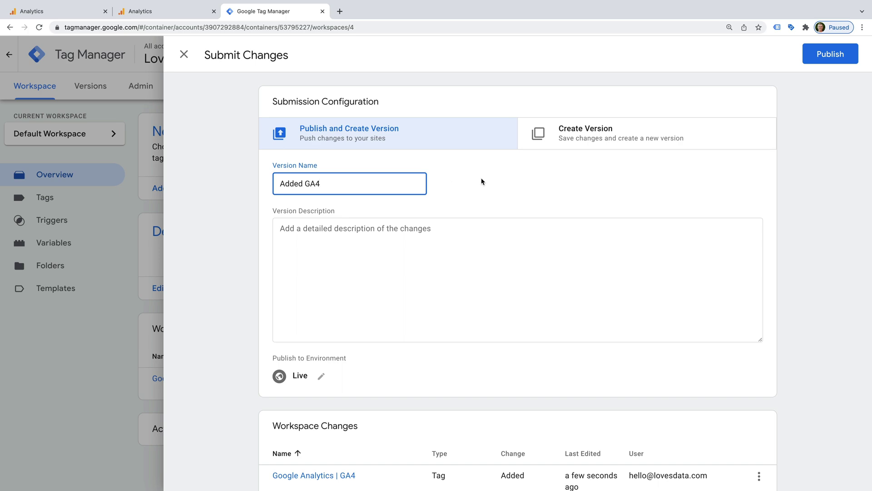
click(818, 56)
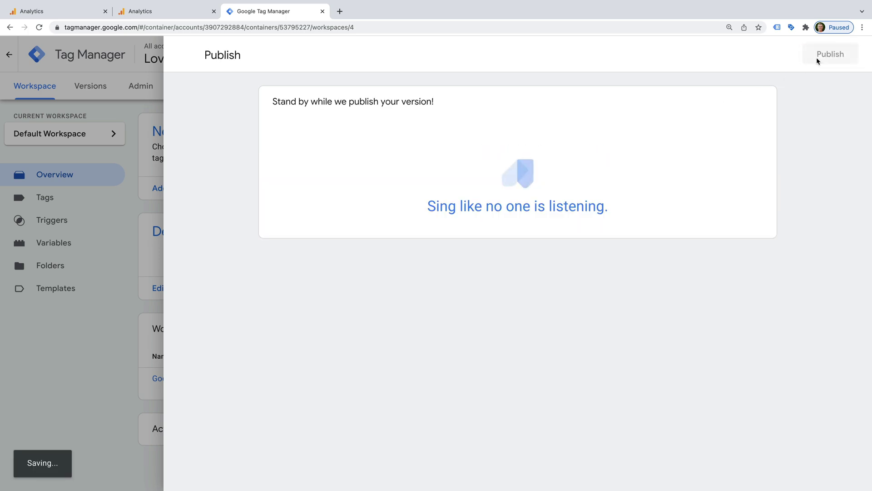